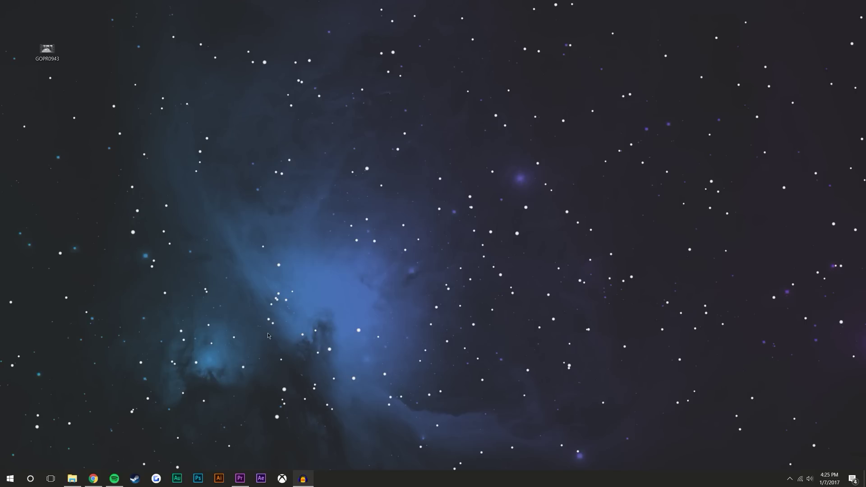
- Preview GOPR0943 full screen, then return to Premiere, zoom the timeline and enlarge the program monitor
{"action": "double_click", "coordinate": [43, 56]}
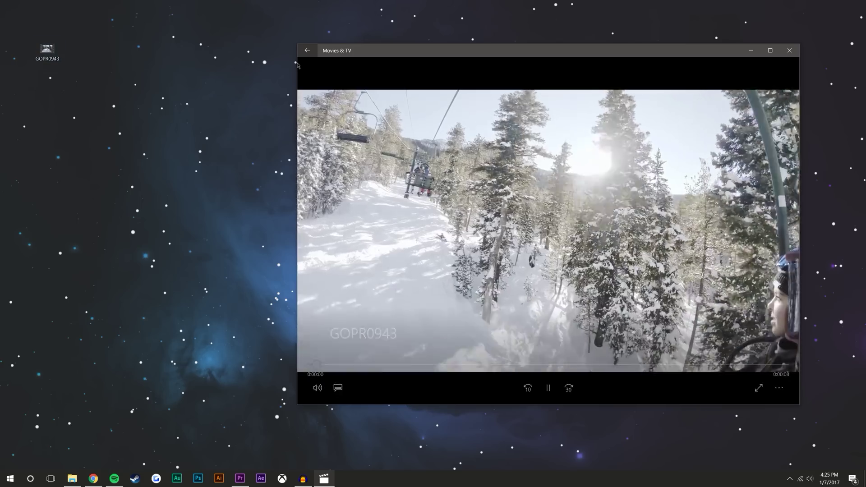
{"action": "left_click", "coordinate": [768, 51]}
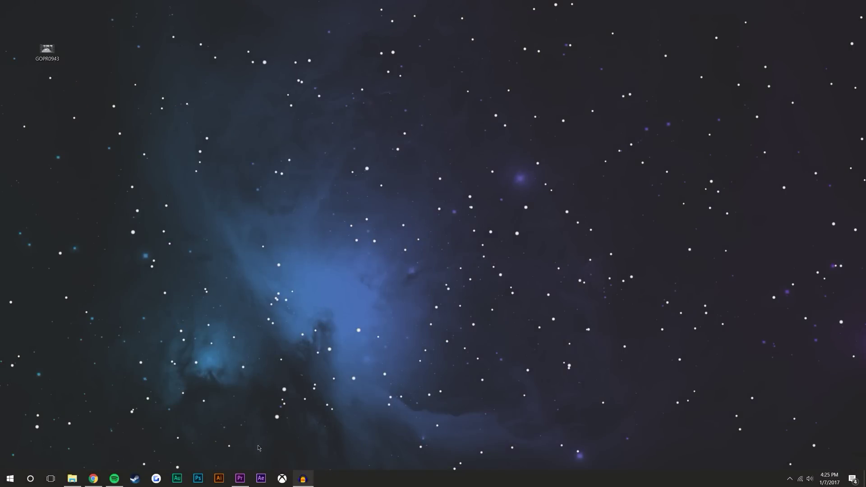
{"action": "left_click", "coordinate": [240, 478]}
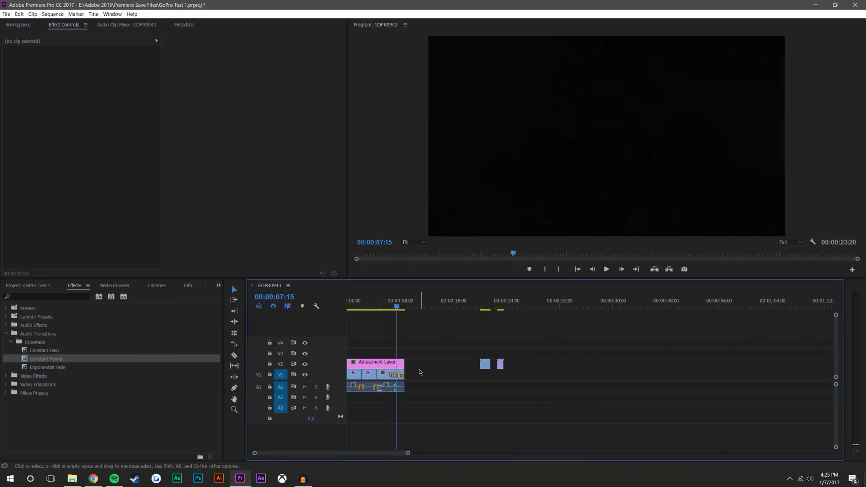
{"action": "left_click_drag", "start_coordinate": [406, 458], "coordinate": [312, 454]}
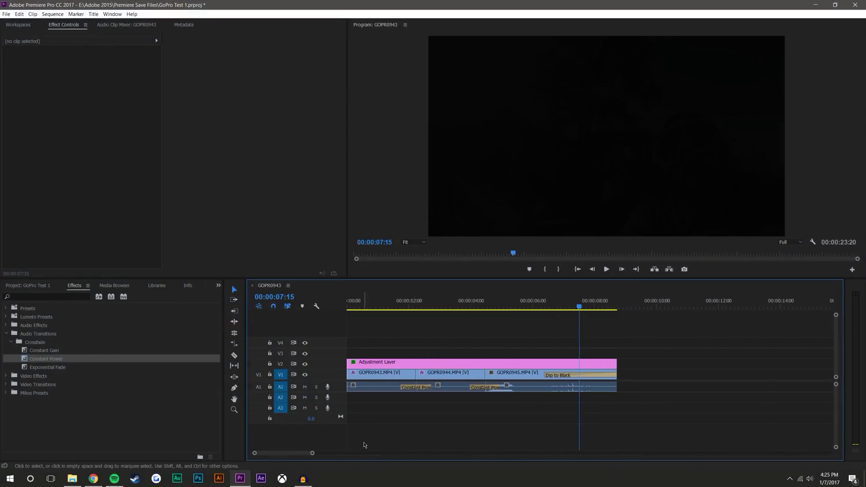
{"action": "key", "text": "Home"}
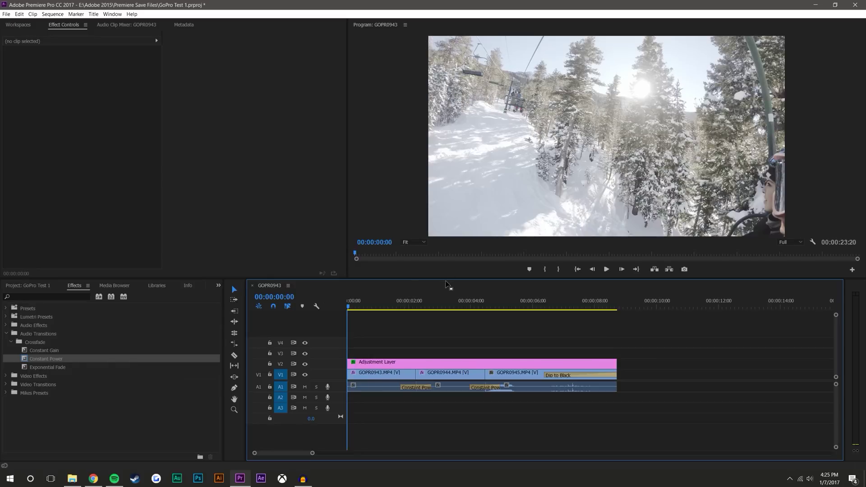
{"action": "left_click_drag", "start_coordinate": [447, 279], "coordinate": [447, 314]}
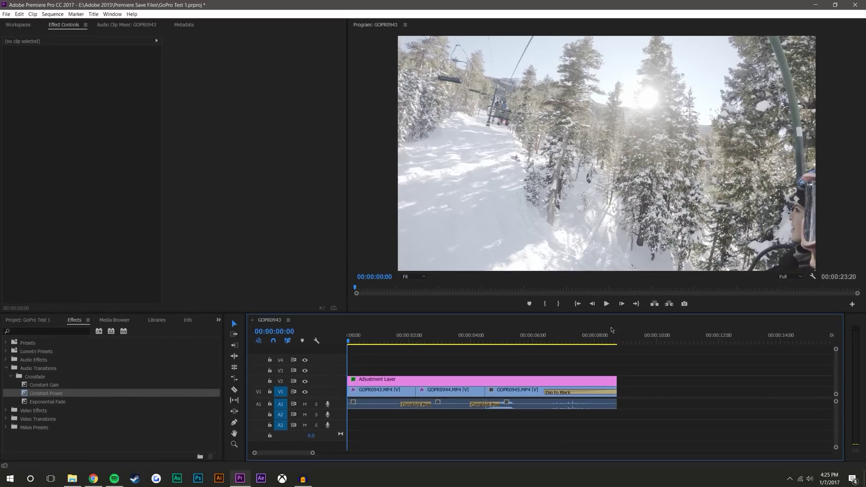
{"action": "key", "text": "space"}
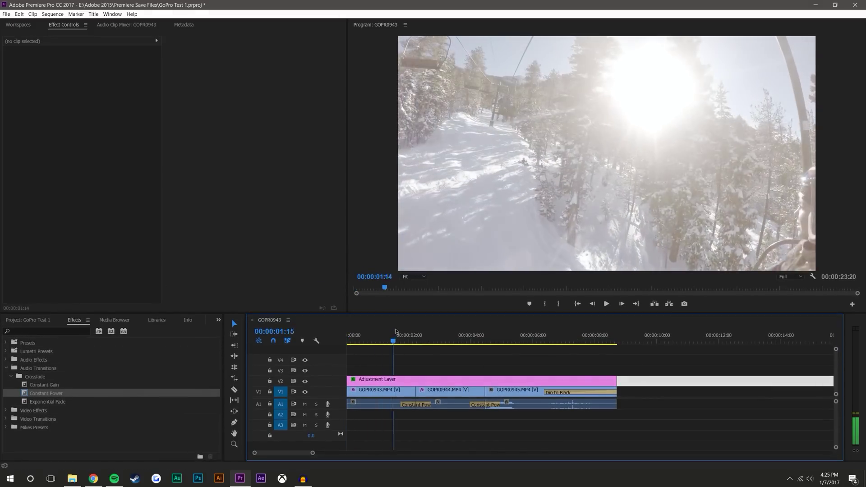
- Inspect the first GoPro clip's effect settings, scrub to about 00:00:04:24, and mute audio track A1
{"action": "left_click", "coordinate": [380, 337]}
{"action": "left_click", "coordinate": [381, 390]}
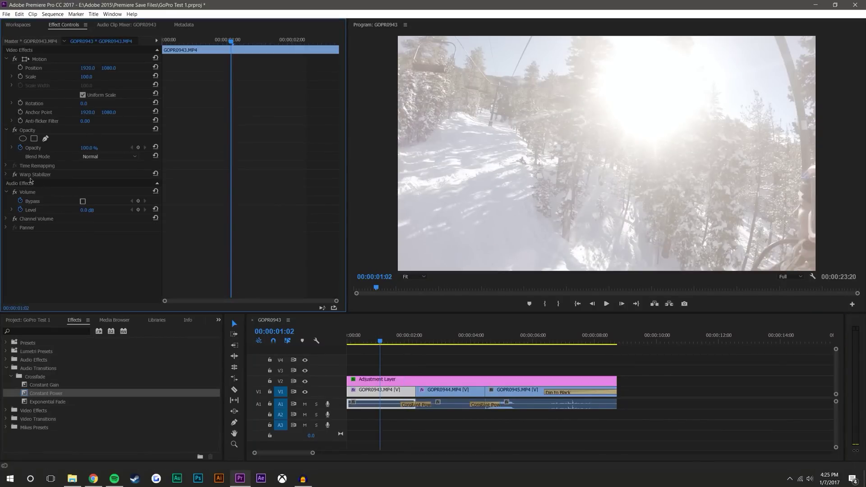
{"action": "left_click", "coordinate": [406, 340]}
{"action": "left_click_drag", "start_coordinate": [406, 340], "coordinate": [449, 345]}
{"action": "left_click", "coordinate": [305, 404]}
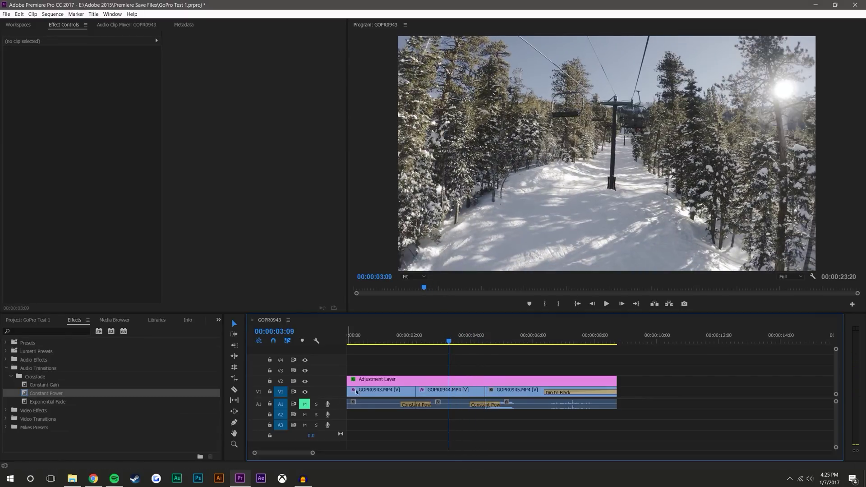
{"action": "left_click_drag", "start_coordinate": [392, 342], "coordinate": [485, 351]}
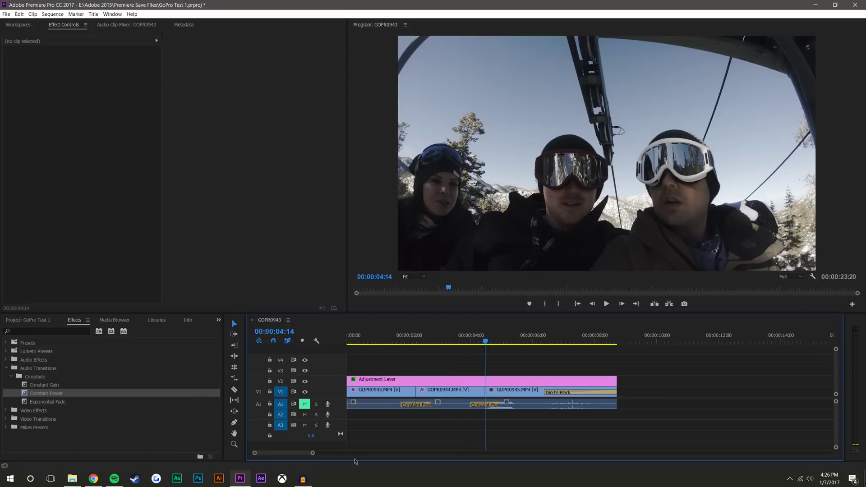
- Zoom out the timeline and trim the end of the Film-Burn-05 flare on V2 shorter
{"action": "left_click_drag", "start_coordinate": [315, 454], "coordinate": [379, 450]}
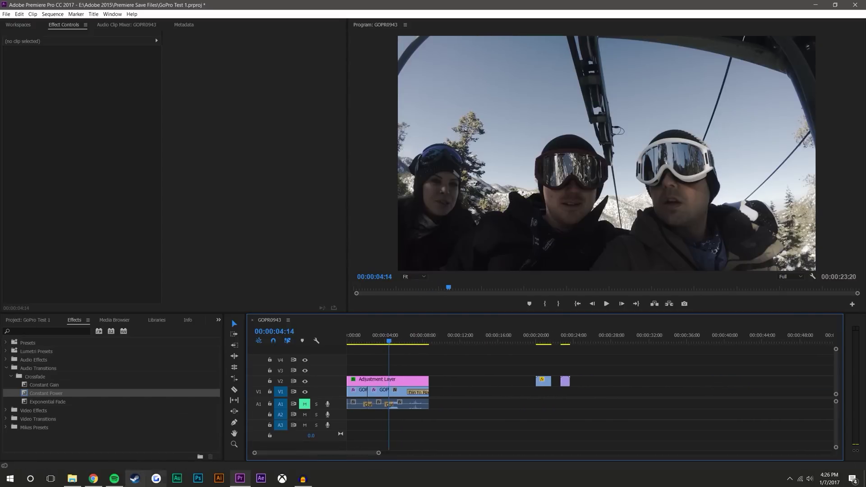
{"action": "left_click", "coordinate": [115, 481]}
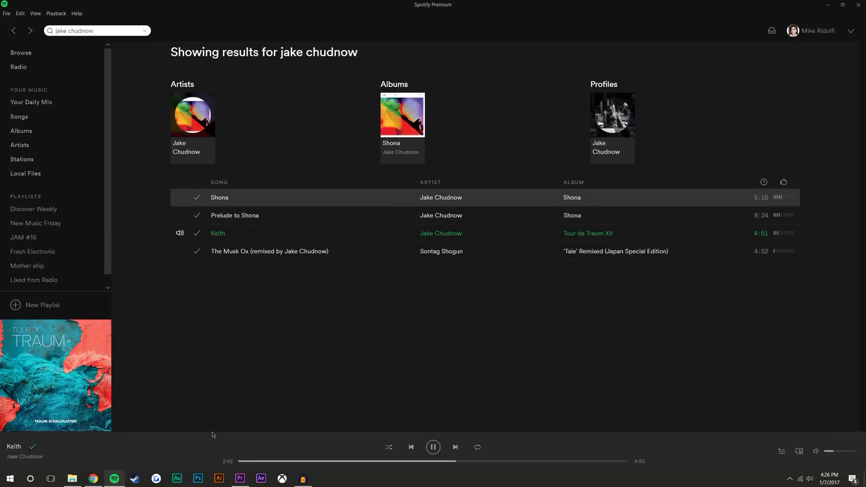
{"action": "left_click", "coordinate": [832, 5]}
{"action": "left_click", "coordinate": [544, 381]}
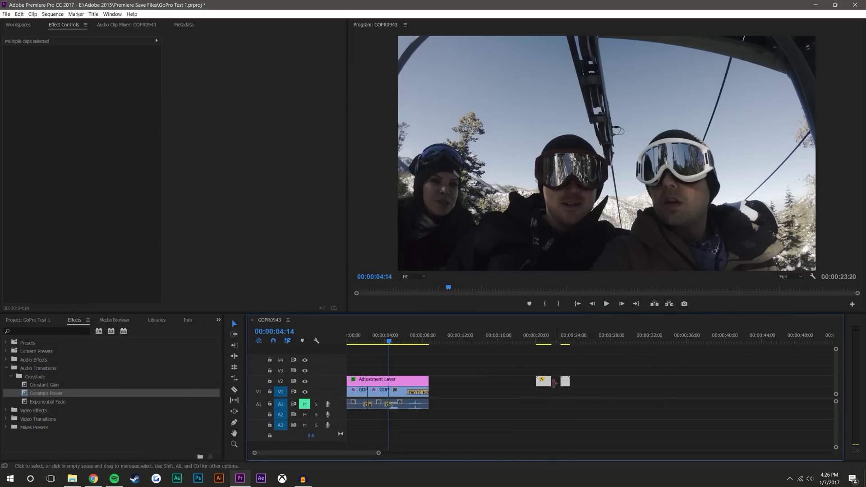
{"action": "left_click_drag", "start_coordinate": [553, 383], "coordinate": [545, 382]}
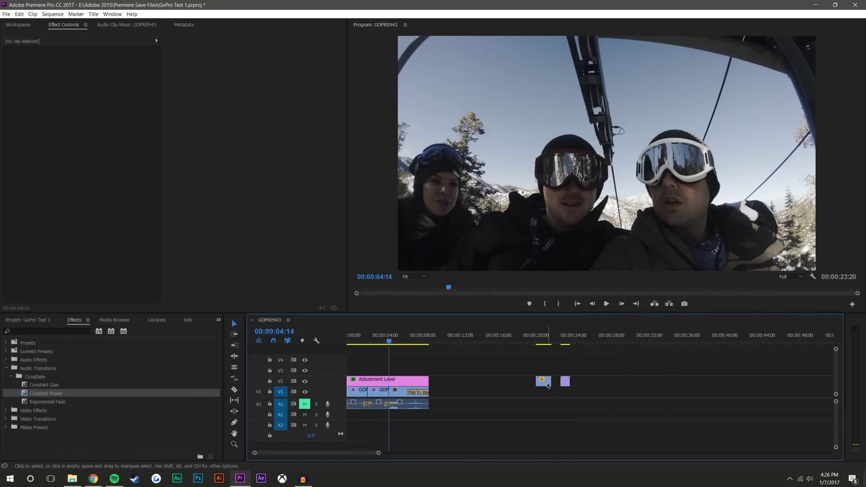
{"action": "left_click", "coordinate": [548, 386]}
{"action": "mouse_move", "coordinate": [541, 331]}
{"action": "left_mouse_down"}
{"action": "mouse_move", "coordinate": [569, 326]}
{"action": "mouse_move", "coordinate": [549, 342]}
{"action": "left_mouse_up"}
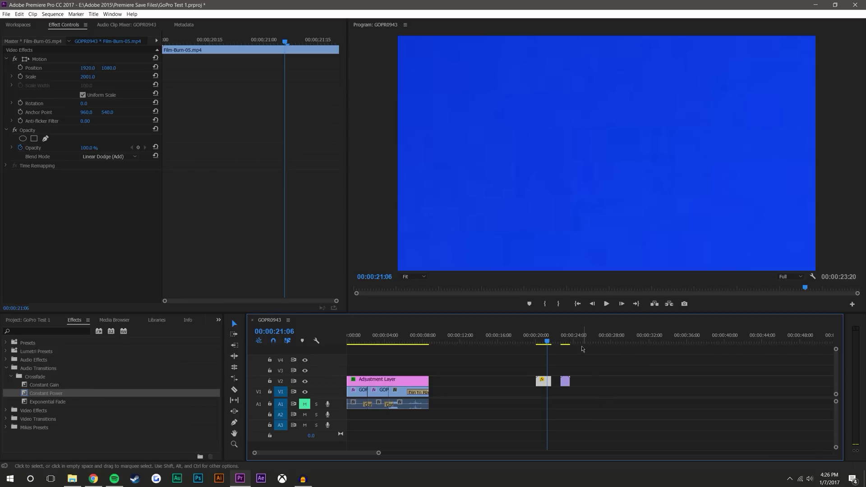
- Play the flare transition from 00:00:20:08 twice, then bring up File Explorer at the Desktop
{"action": "key", "text": "space"}
{"action": "key", "text": "space"}
{"action": "left_click", "coordinate": [607, 304]}
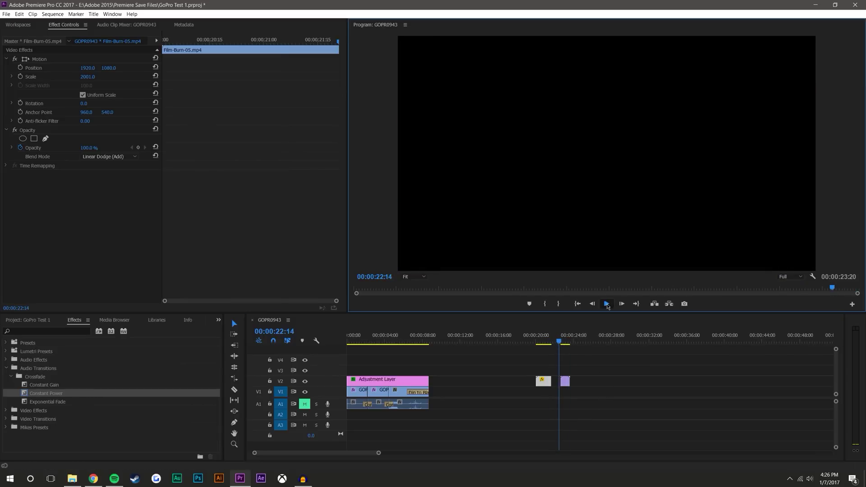
{"action": "left_click", "coordinate": [538, 340]}
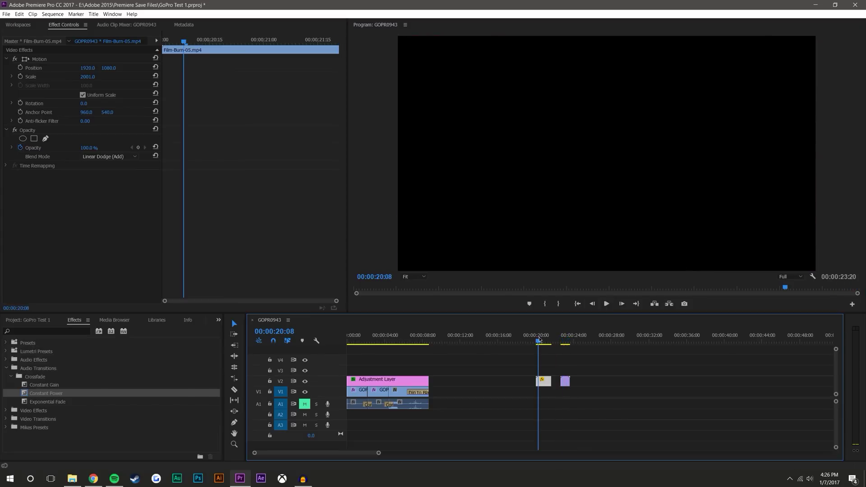
{"action": "left_click", "coordinate": [606, 304]}
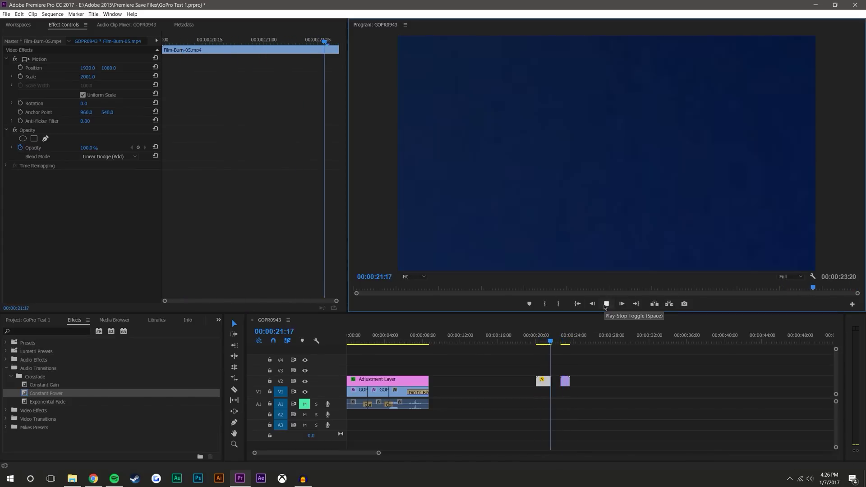
{"action": "left_click", "coordinate": [606, 305]}
{"action": "left_click", "coordinate": [68, 479]}
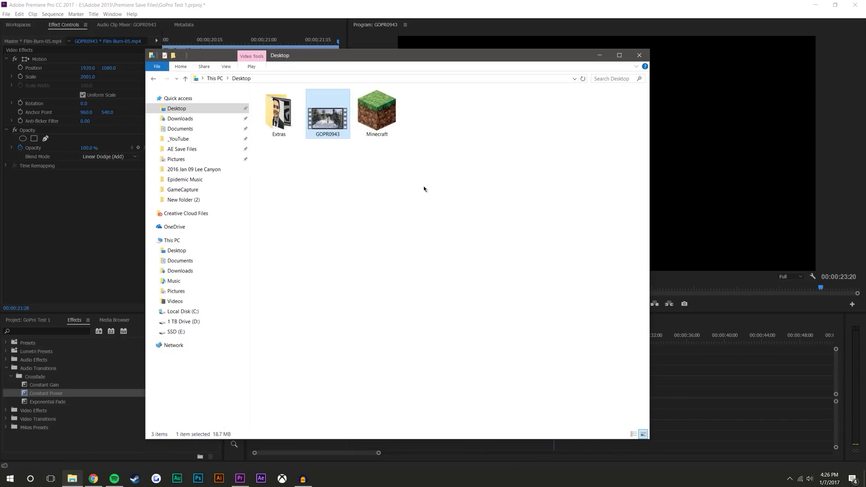
- Browse File Explorer from the Desktop to D:\_YouTube\_Assesets\Burns
{"action": "left_click", "coordinate": [423, 187]}
{"action": "left_click", "coordinate": [190, 139]}
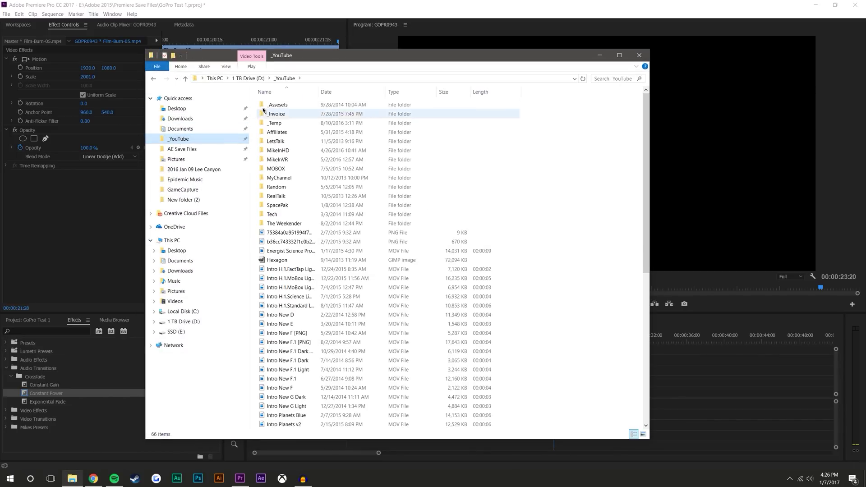
{"action": "double_click", "coordinate": [277, 106]}
{"action": "double_click", "coordinate": [282, 104]}
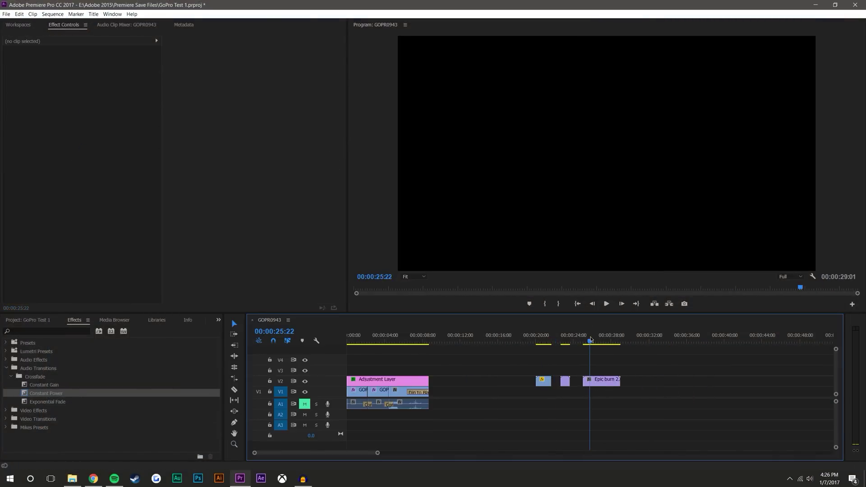
- Scale Epic burn 2 to 200 and move it onto V3 near the sequence start
{"action": "left_click", "coordinate": [602, 382]}
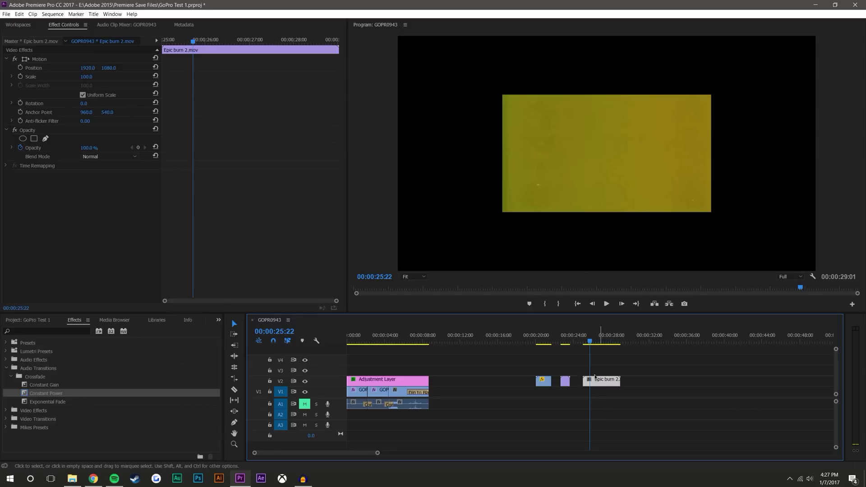
{"action": "left_click", "coordinate": [90, 76]}
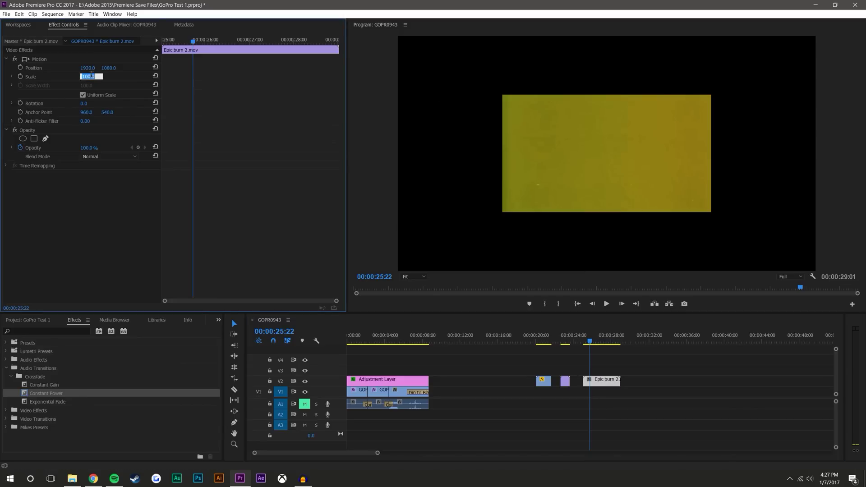
{"action": "key", "text": "Return"}
{"action": "left_click", "coordinate": [614, 396]}
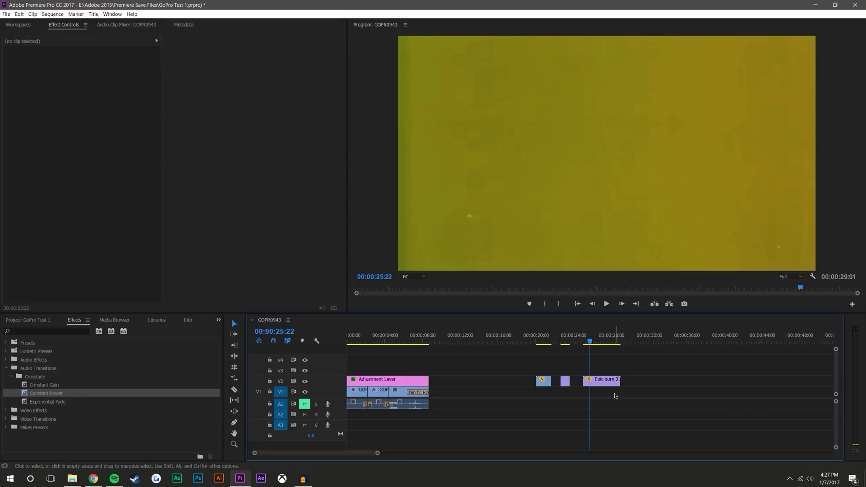
{"action": "mouse_move", "coordinate": [606, 383]}
{"action": "left_mouse_down"}
{"action": "mouse_move", "coordinate": [437, 364]}
{"action": "mouse_move", "coordinate": [416, 370]}
{"action": "left_mouse_up"}
- Set Epic burn 2's blend mode to Linear Dodge (Add) and preview the blended overlay
{"action": "mouse_move", "coordinate": [397, 336]}
{"action": "left_mouse_down"}
{"action": "mouse_move", "coordinate": [389, 336]}
{"action": "mouse_move", "coordinate": [404, 338]}
{"action": "left_mouse_up"}
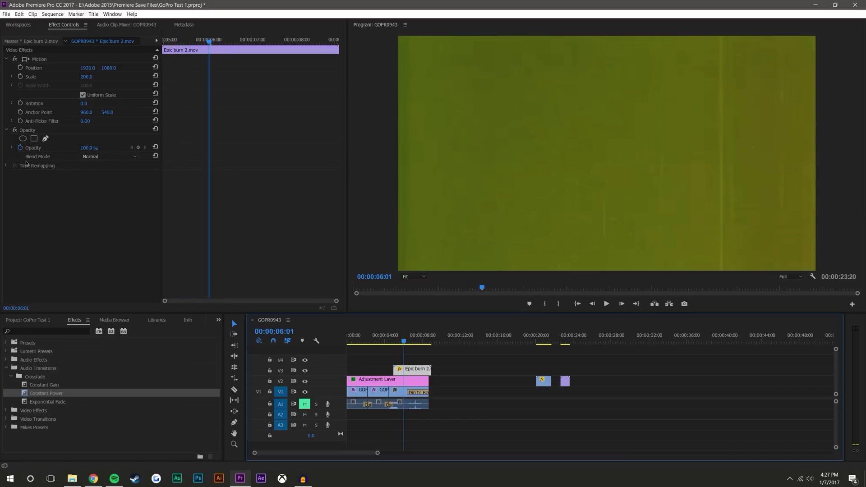
{"action": "left_click", "coordinate": [108, 156]}
{"action": "left_click", "coordinate": [121, 251]}
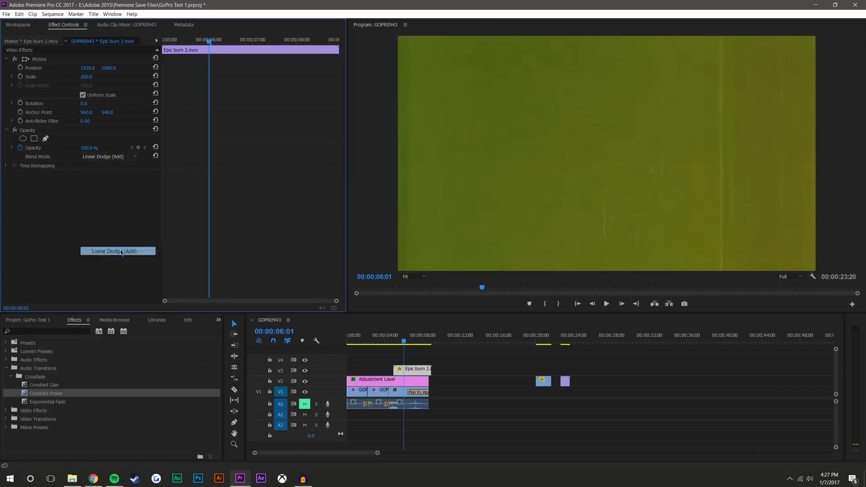
{"action": "mouse_move", "coordinate": [388, 342]}
{"action": "left_mouse_down"}
{"action": "mouse_move", "coordinate": [433, 342]}
{"action": "mouse_move", "coordinate": [397, 372]}
{"action": "mouse_move", "coordinate": [364, 371]}
{"action": "left_mouse_up"}
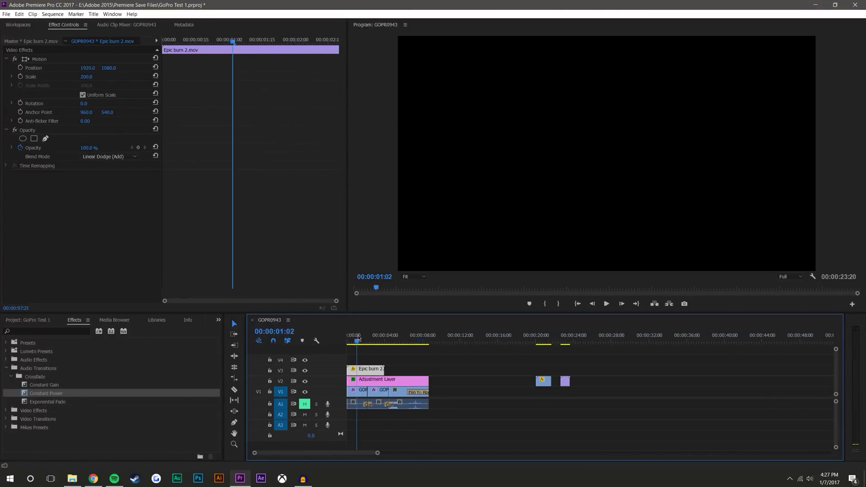
{"action": "key", "text": "Home"}
- Play the sequence, shift Epic burn 2 later on V3, and preview it again
{"action": "left_click", "coordinate": [606, 304]}
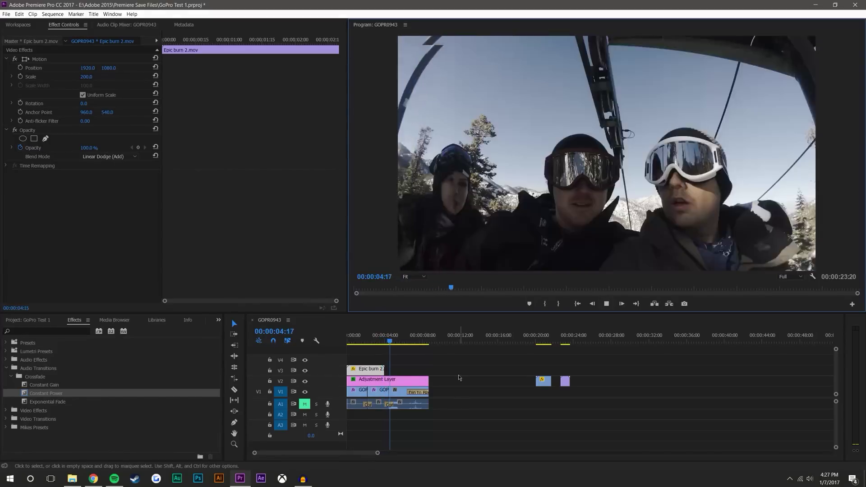
{"action": "left_click_drag", "start_coordinate": [363, 370], "coordinate": [410, 375]}
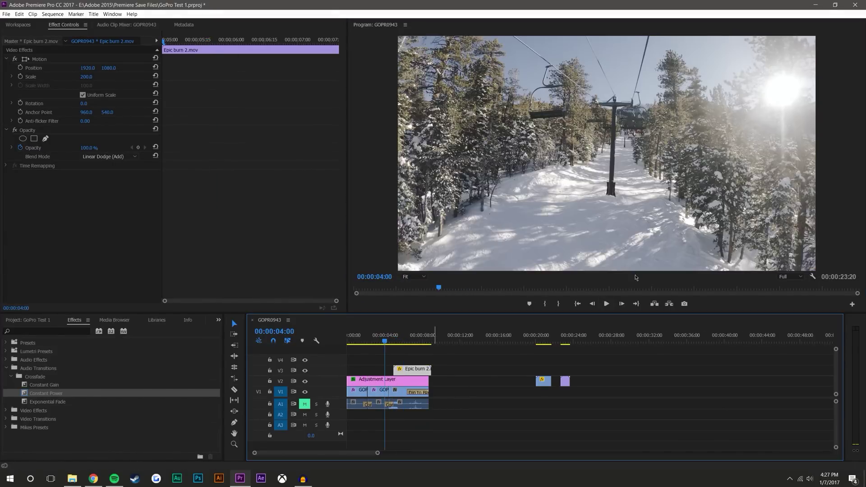
{"action": "left_click", "coordinate": [606, 304]}
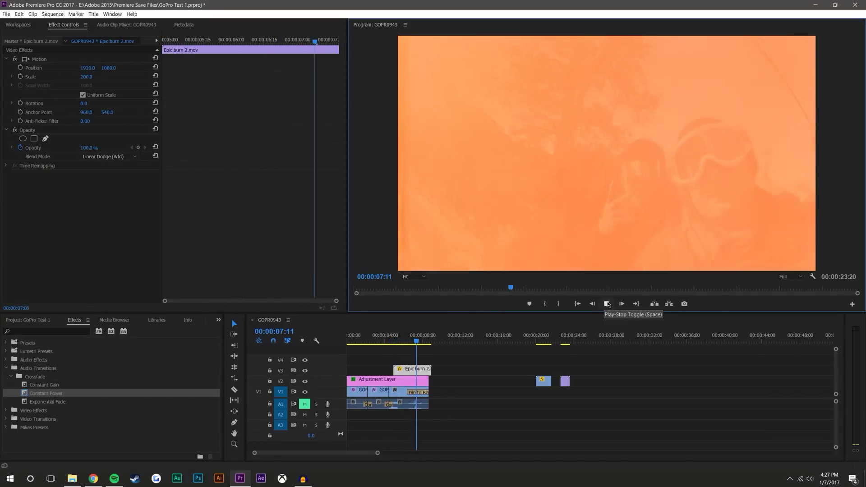
{"action": "left_click", "coordinate": [607, 304]}
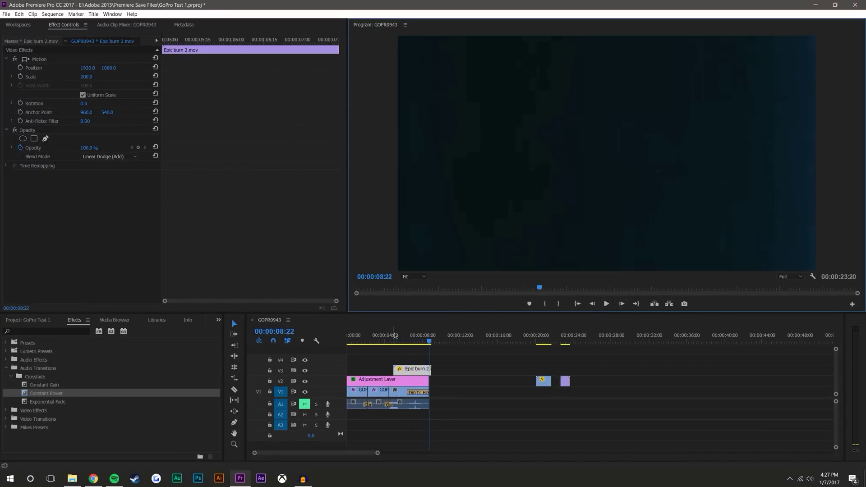
{"action": "left_click_drag", "start_coordinate": [395, 336], "coordinate": [413, 339]}
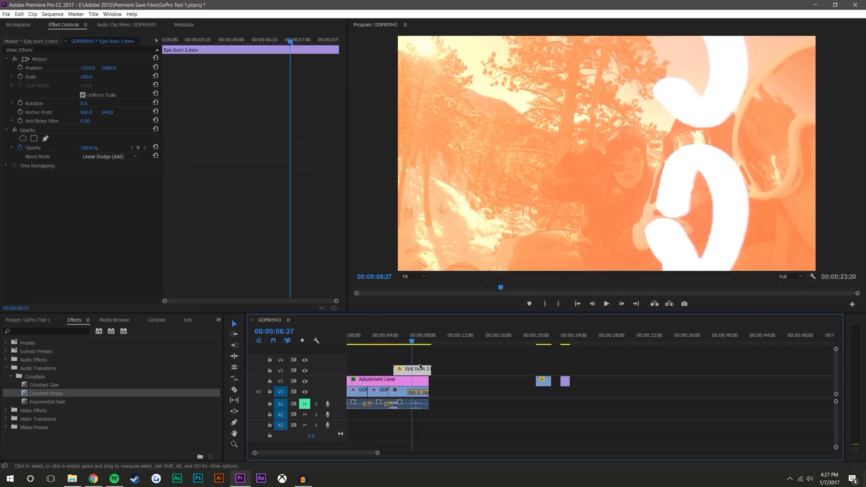
- Delete the Epic burn 2 overlay and select the Film-Burn-05 clip near 20 seconds
{"action": "key", "text": "Delete"}
{"action": "left_click", "coordinate": [539, 340]}
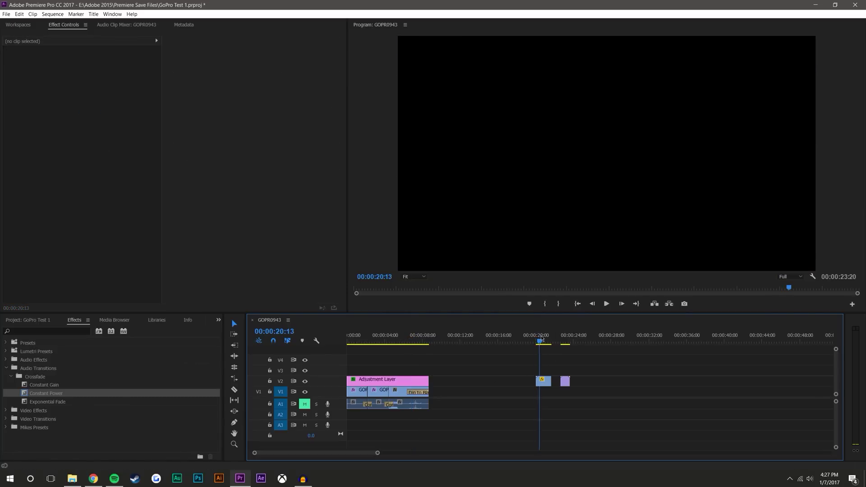
{"action": "left_click_drag", "start_coordinate": [542, 339], "coordinate": [545, 341]}
{"action": "left_click", "coordinate": [543, 381]}
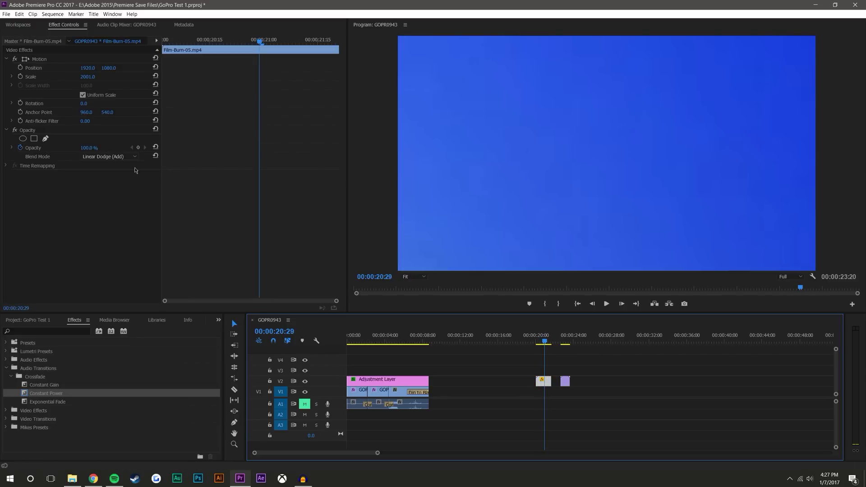
- Move Film-Burn-05 and Epic burn 9 from V2 onto V3 near the sequence start, zooming the timeline in
{"action": "left_click", "coordinate": [561, 372]}
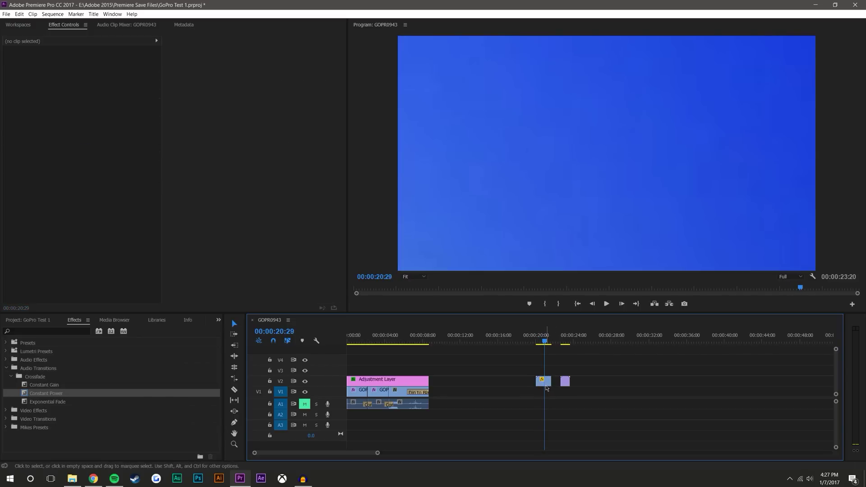
{"action": "key", "text": "ctrl+z"}
{"action": "left_click", "coordinate": [364, 337]}
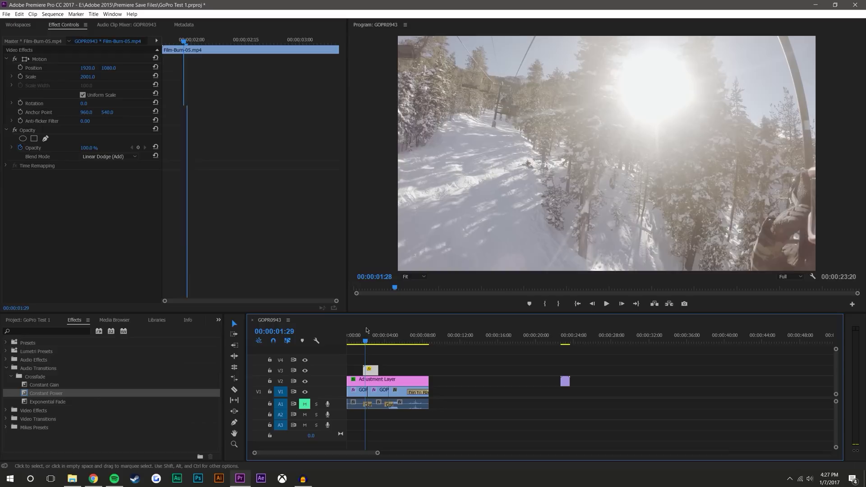
{"action": "left_click", "coordinate": [571, 381]}
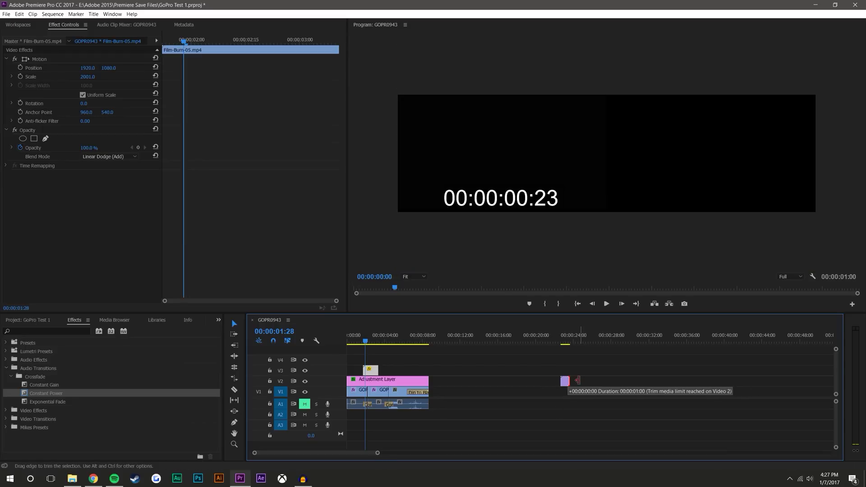
{"action": "left_click_drag", "start_coordinate": [565, 384], "coordinate": [388, 370]}
{"action": "left_click_drag", "start_coordinate": [378, 453], "coordinate": [331, 450]}
{"action": "left_click_drag", "start_coordinate": [526, 342], "coordinate": [585, 339]}
- Razor Film-Burn-05 at the playhead and shift both pieces earlier on V3
{"action": "left_click", "coordinate": [583, 369]}
{"action": "key", "text": "v"}
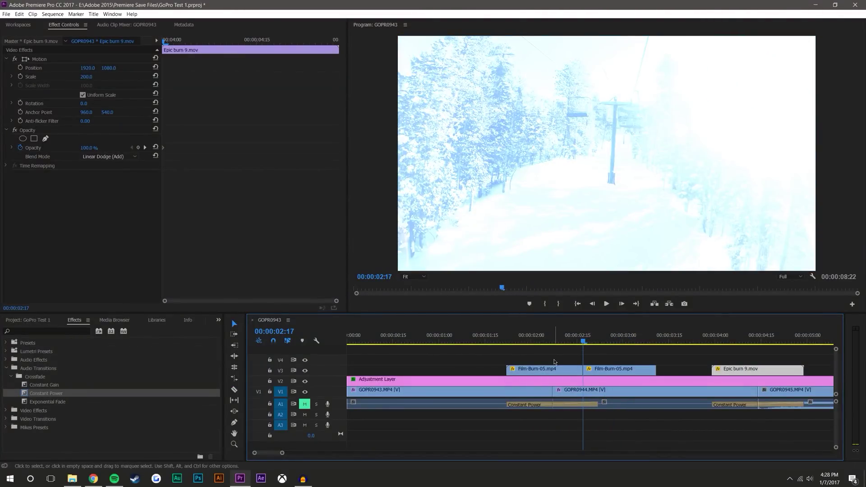
{"action": "left_click", "coordinate": [577, 369]}
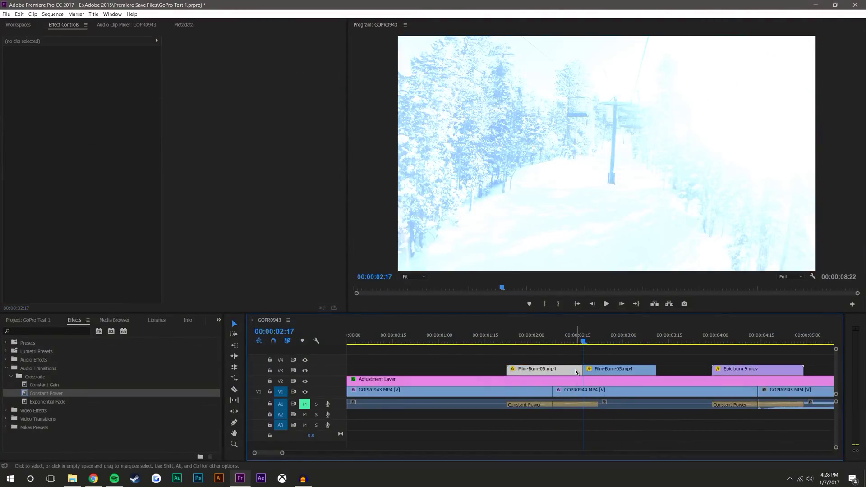
{"action": "left_click_drag", "start_coordinate": [577, 372], "coordinate": [546, 371]}
{"action": "left_click_drag", "start_coordinate": [601, 369], "coordinate": [570, 361]}
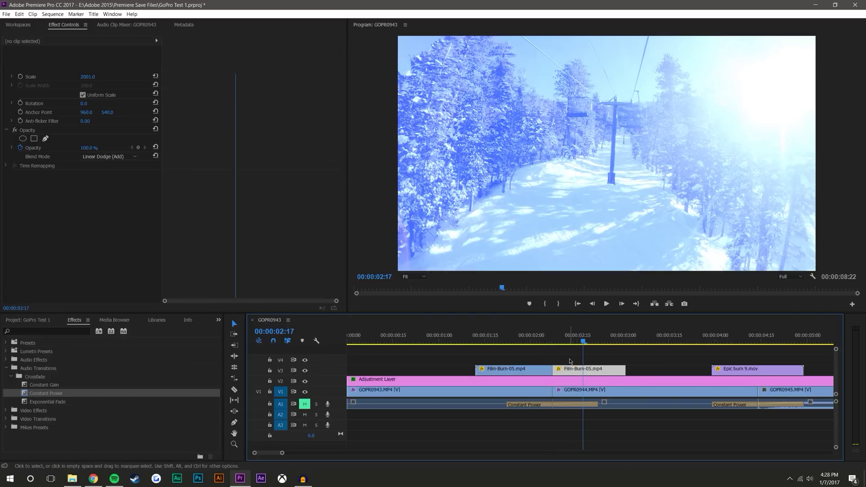
{"action": "left_click", "coordinate": [570, 360]}
- Play back the split flare transition from about 1:10 to check it
{"action": "left_click", "coordinate": [470, 340]}
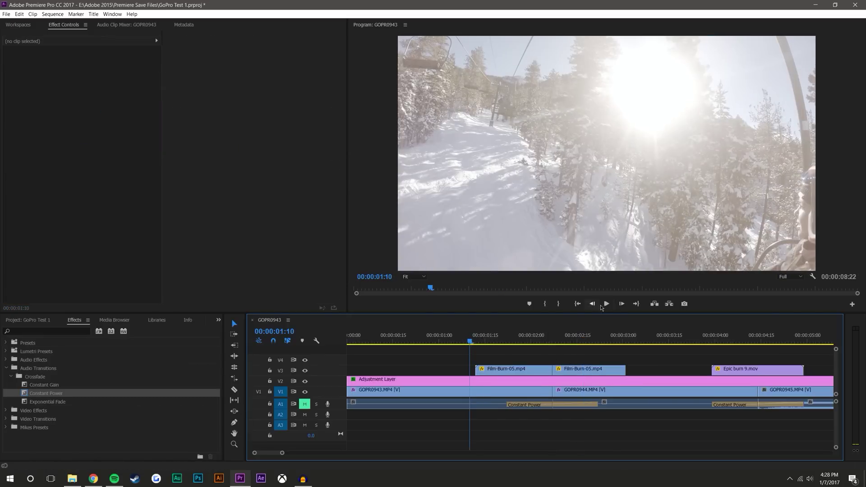
{"action": "left_click", "coordinate": [605, 306]}
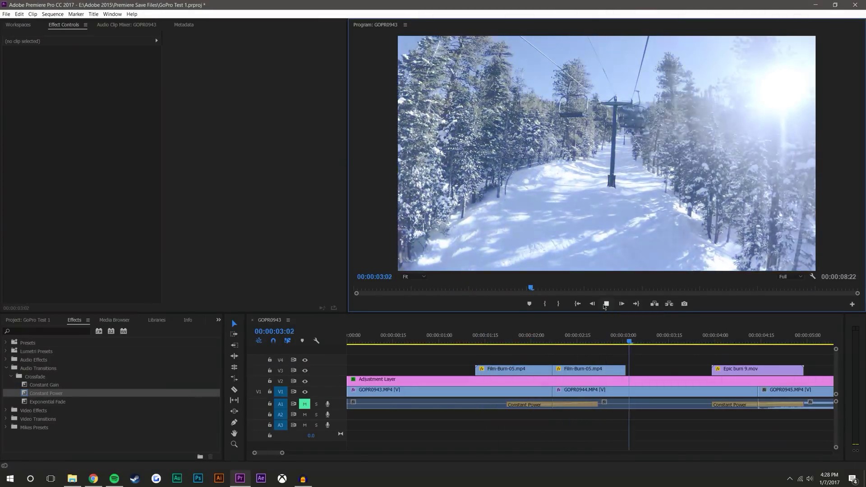
{"action": "left_click", "coordinate": [605, 306]}
{"action": "left_click_drag", "start_coordinate": [487, 338], "coordinate": [601, 330]}
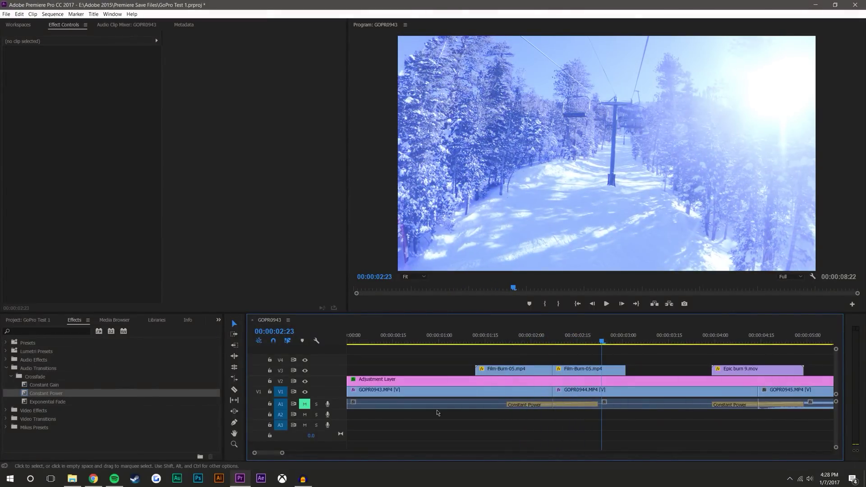
{"action": "left_click", "coordinate": [4, 431]}
- Try a Cross Dissolve on the GOPR0943–GOPR0944 cut, scrub through it, then deselect it
{"action": "scroll", "coordinate": [76, 442], "scroll_direction": "down", "scroll_amount": 3}
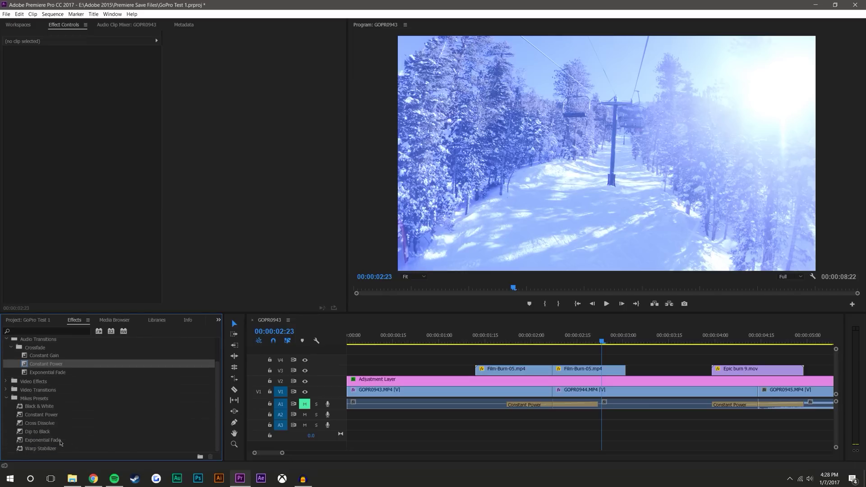
{"action": "left_click_drag", "start_coordinate": [45, 428], "coordinate": [533, 395]}
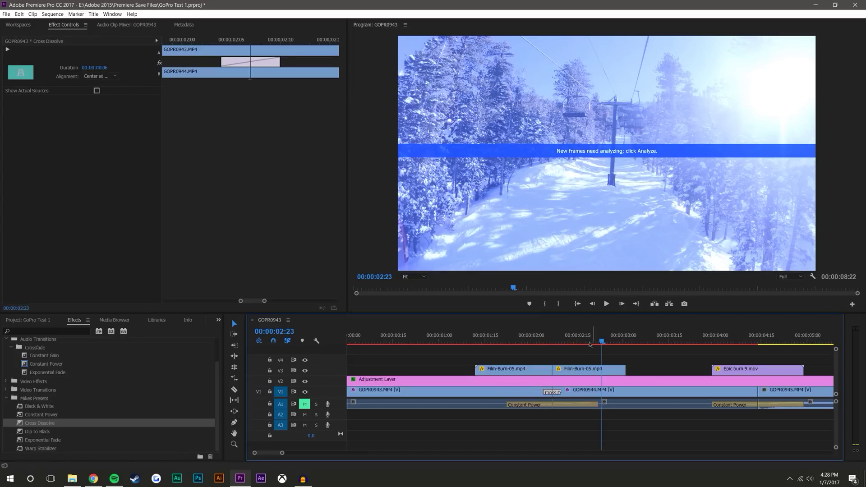
{"action": "left_click_drag", "start_coordinate": [590, 345], "coordinate": [565, 341]}
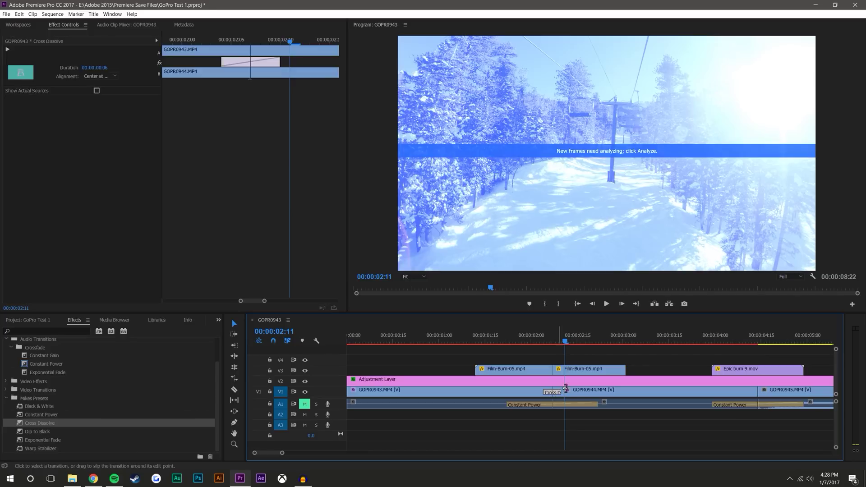
{"action": "left_click", "coordinate": [652, 370]}
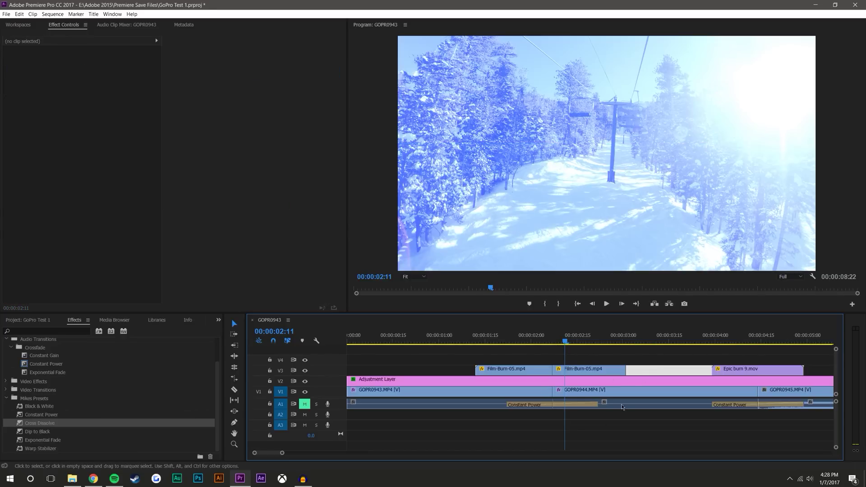
{"action": "scroll", "coordinate": [633, 405], "scroll_direction": "down", "scroll_amount": 1}
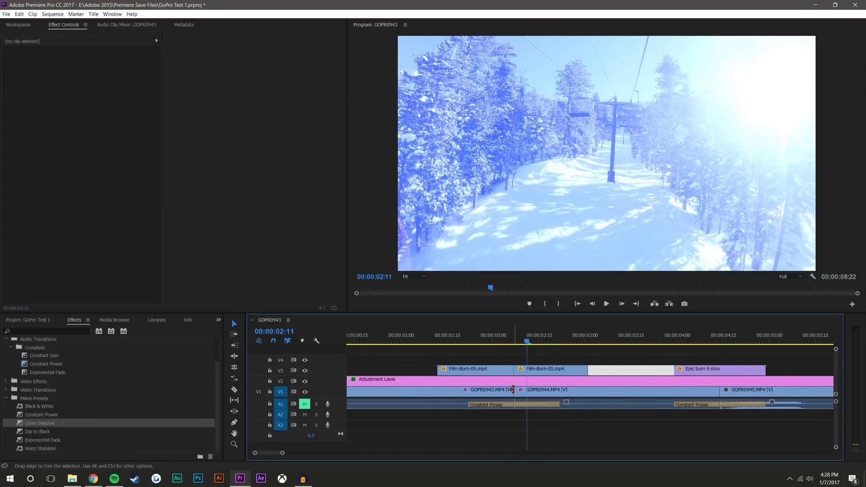
{"action": "scroll", "coordinate": [520, 391], "scroll_direction": "down", "scroll_amount": 2}
- Razor the Epic burn 9.mov flare near four seconds and shift both pieces slightly later
{"action": "left_click", "coordinate": [590, 336]}
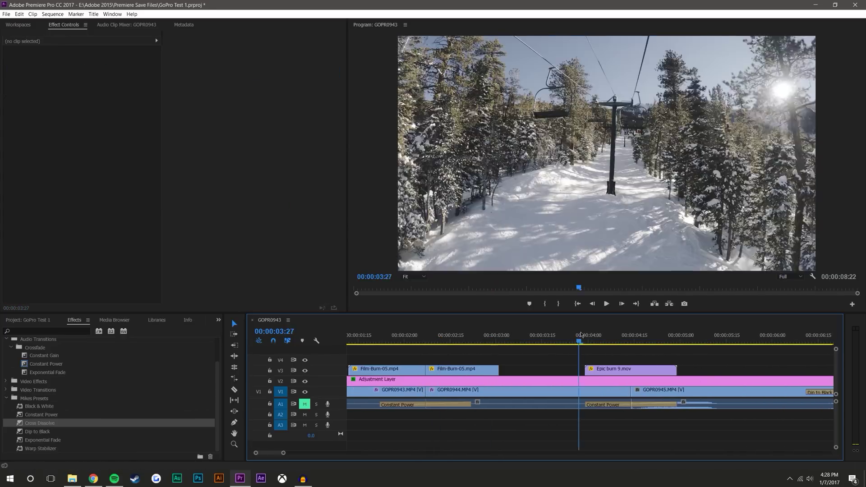
{"action": "mouse_move", "coordinate": [590, 332]}
{"action": "left_mouse_down"}
{"action": "mouse_move", "coordinate": [640, 332]}
{"action": "mouse_move", "coordinate": [614, 334]}
{"action": "left_mouse_up"}
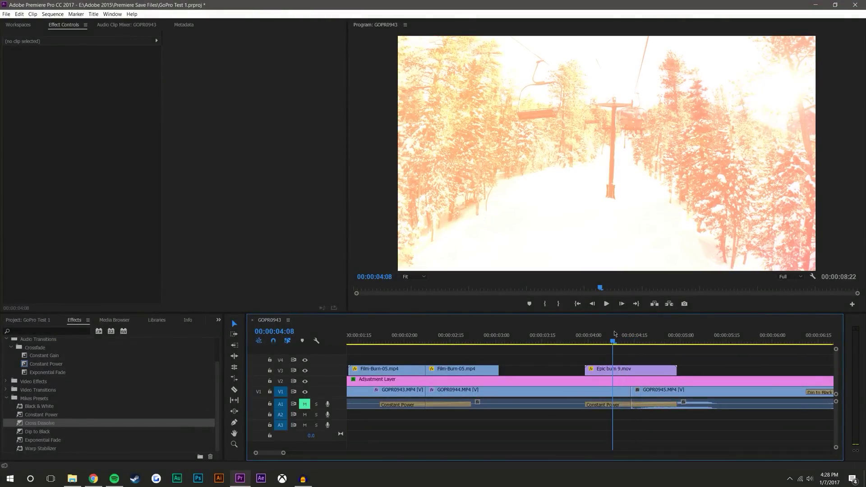
{"action": "left_click", "coordinate": [617, 370]}
{"action": "key", "text": "v"}
{"action": "mouse_move", "coordinate": [580, 365]}
{"action": "left_mouse_down"}
{"action": "mouse_move", "coordinate": [632, 372]}
{"action": "mouse_move", "coordinate": [646, 358]}
{"action": "mouse_move", "coordinate": [624, 339]}
{"action": "mouse_move", "coordinate": [637, 340]}
{"action": "mouse_move", "coordinate": [591, 341]}
{"action": "left_mouse_up"}
{"action": "left_click", "coordinate": [646, 358]}
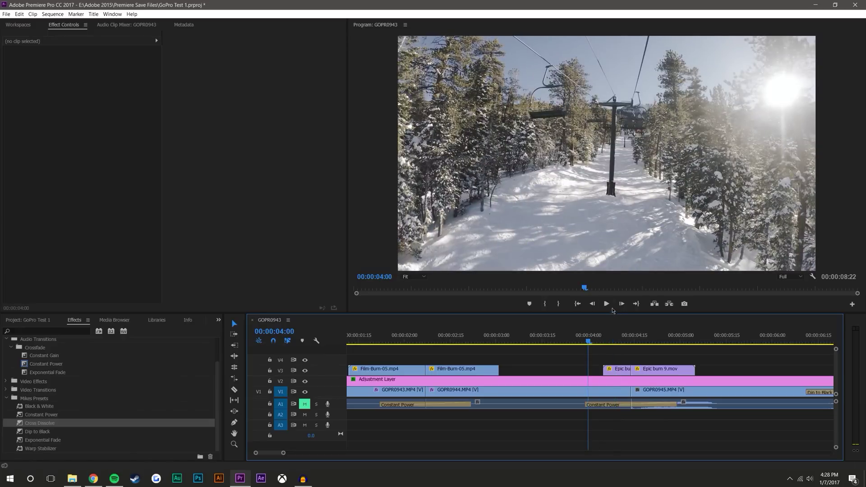
- Play and scrub through the flare transition, then zoom the timeline out
{"action": "left_click", "coordinate": [607, 305]}
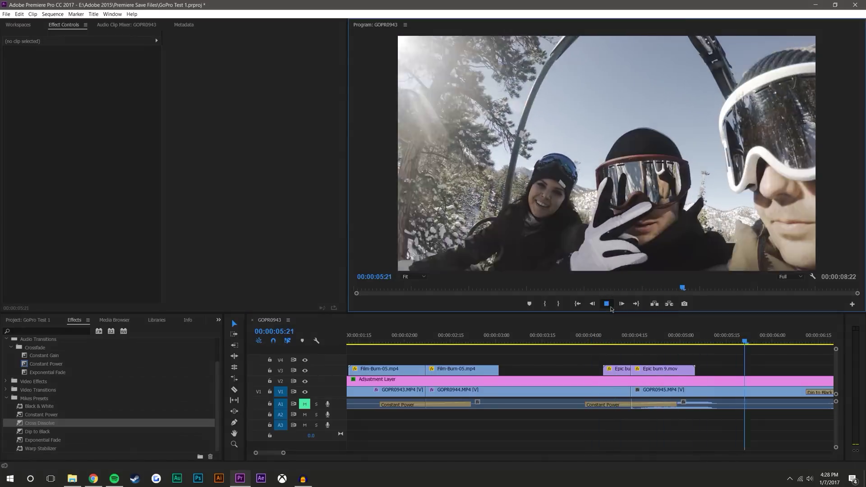
{"action": "left_click_drag", "start_coordinate": [600, 338], "coordinate": [697, 323]}
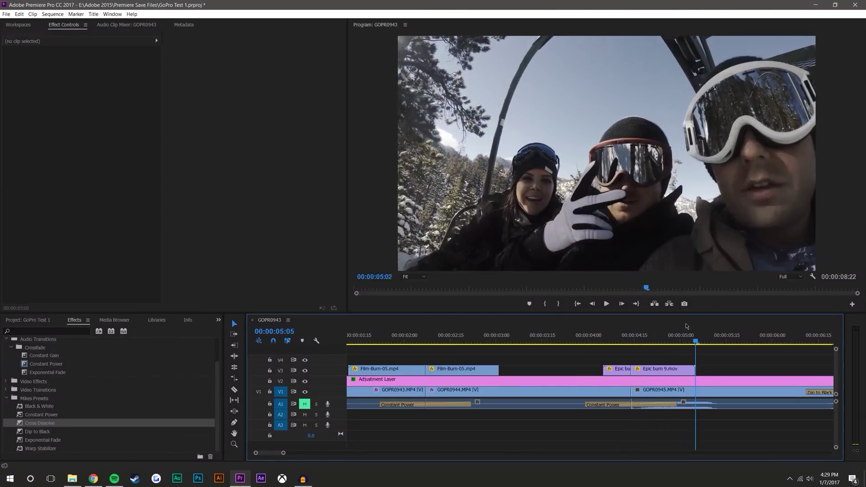
{"action": "mouse_move", "coordinate": [622, 335]}
{"action": "left_mouse_down"}
{"action": "mouse_move", "coordinate": [661, 335]}
{"action": "mouse_move", "coordinate": [361, 341]}
{"action": "mouse_move", "coordinate": [511, 323]}
{"action": "mouse_move", "coordinate": [401, 319]}
{"action": "mouse_move", "coordinate": [441, 329]}
{"action": "left_mouse_up"}
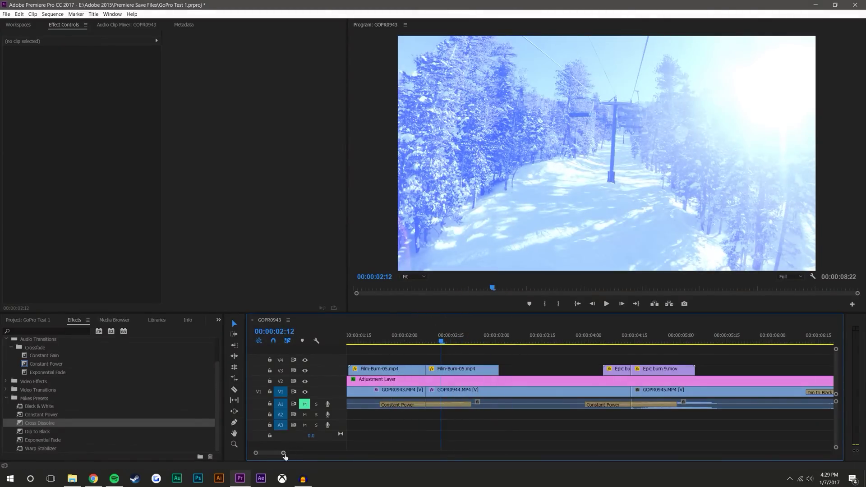
{"action": "left_click_drag", "start_coordinate": [284, 454], "coordinate": [320, 454]}
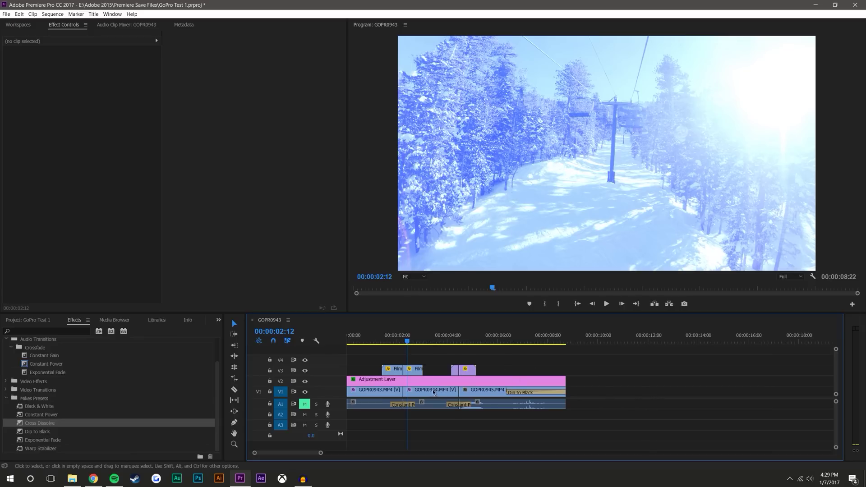
- Put GOPR0944 on V2 over GOPR0945 near 00:00:10 and lift the Adjustment Layer to V3
{"action": "left_click_drag", "start_coordinate": [431, 392], "coordinate": [642, 381]}
{"action": "left_click_drag", "start_coordinate": [480, 392], "coordinate": [640, 399]}
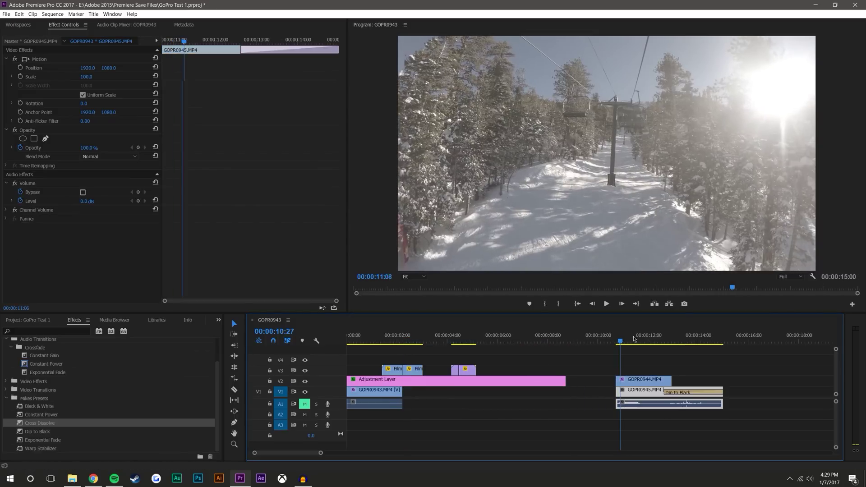
{"action": "left_click_drag", "start_coordinate": [554, 387], "coordinate": [579, 373]}
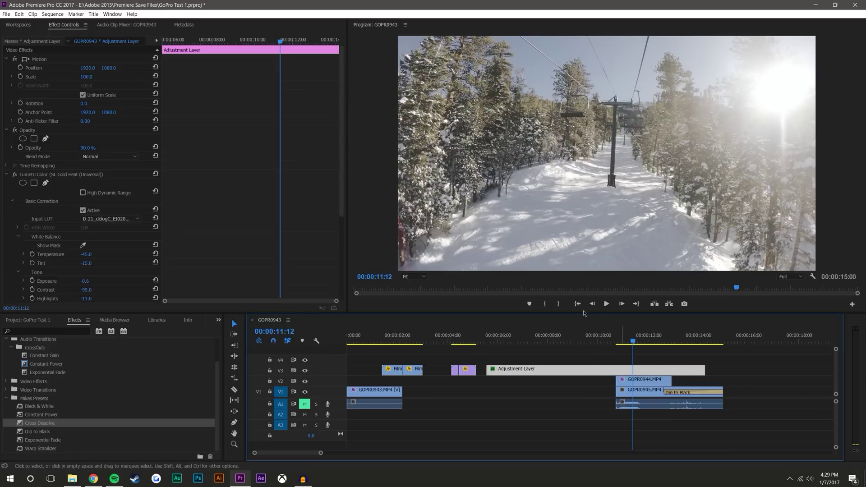
- Set the upper GOPR0944 clip's Opacity blend mode to Linear Dodge (Add)
{"action": "left_click", "coordinate": [648, 380]}
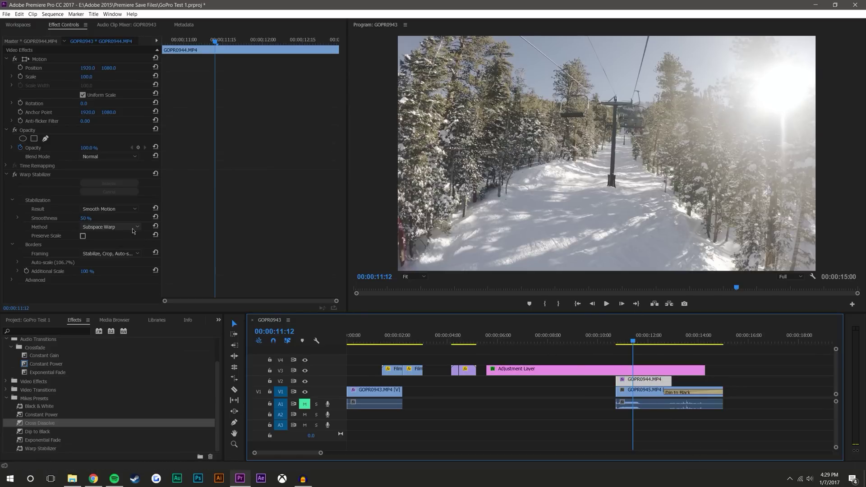
{"action": "left_click", "coordinate": [108, 157]}
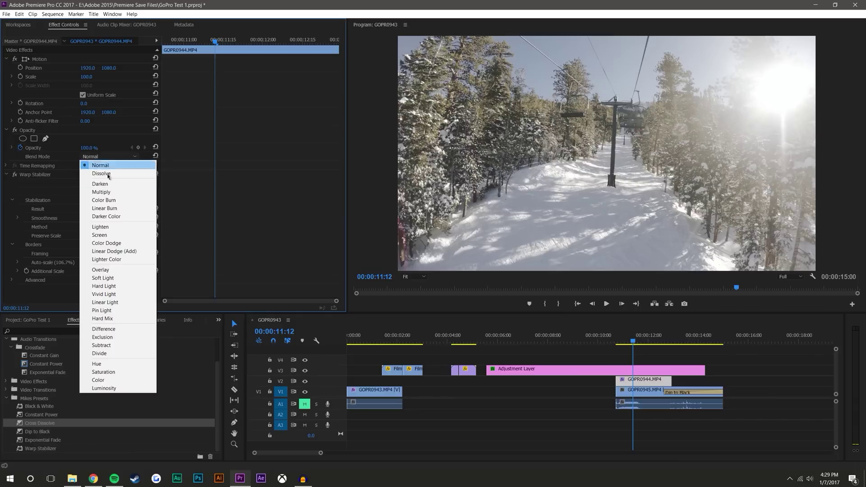
{"action": "left_click", "coordinate": [134, 252]}
- Play back the double-exposure section, return to the 10:22 edit point, and reselect GOPR0944
{"action": "left_click", "coordinate": [619, 336]}
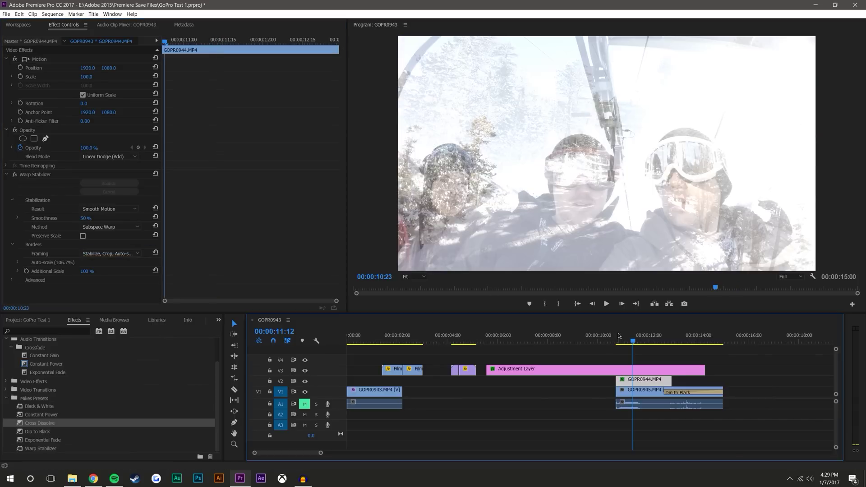
{"action": "left_click", "coordinate": [606, 303]}
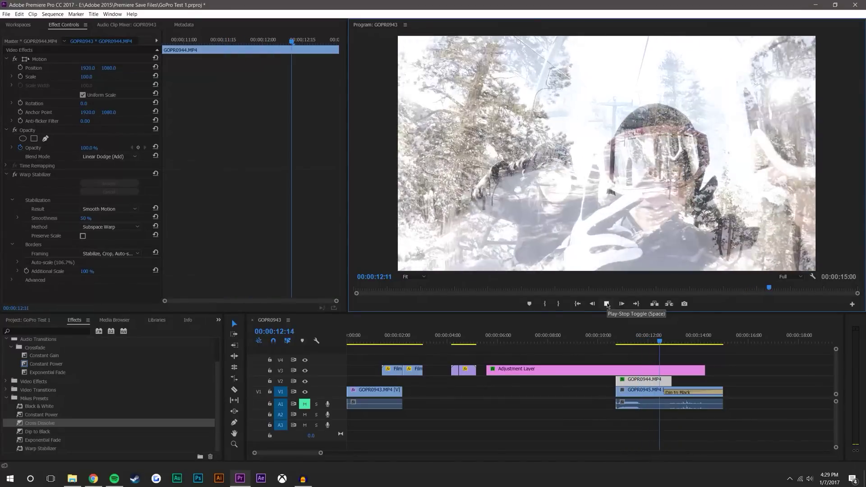
{"action": "left_click", "coordinate": [619, 338]}
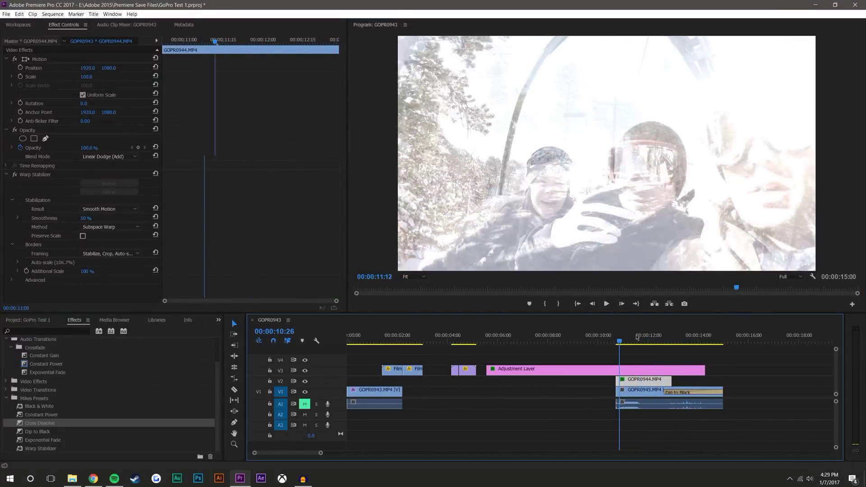
{"action": "left_click", "coordinate": [646, 339]}
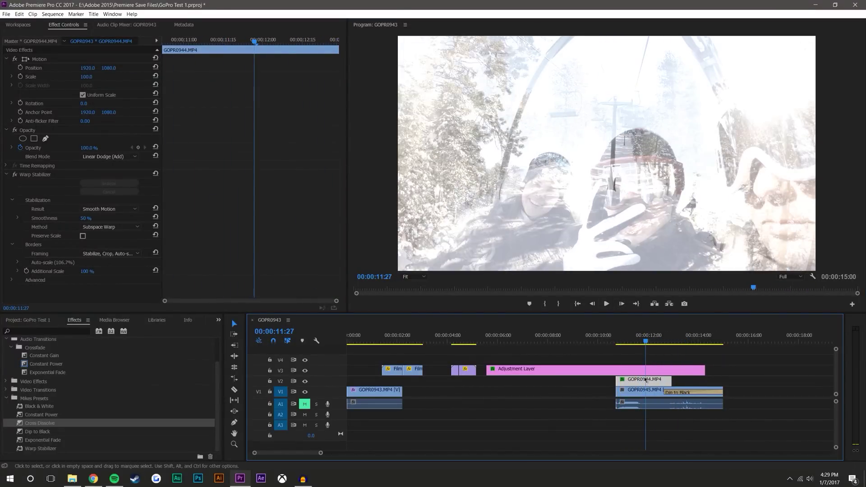
{"action": "key", "text": "shift+t"}
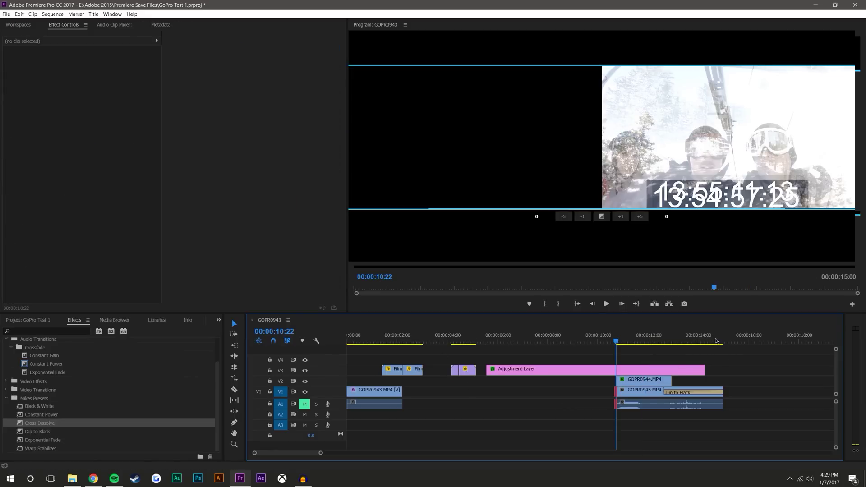
{"action": "left_click", "coordinate": [660, 383]}
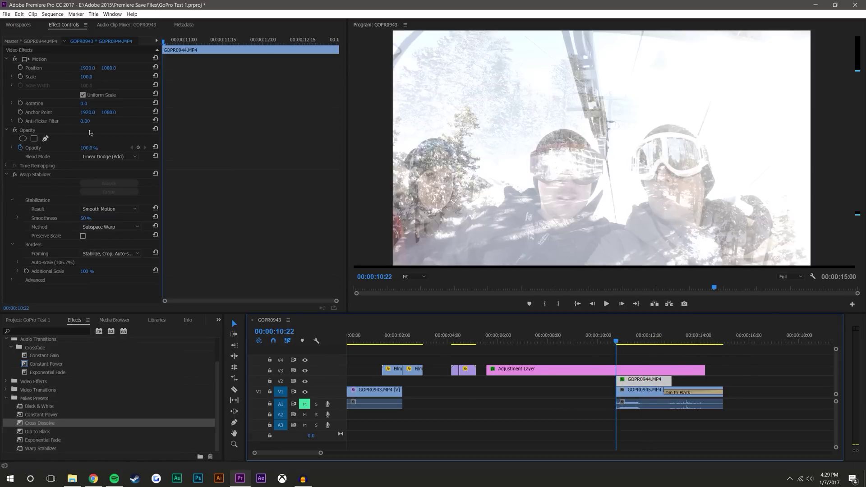
- Lower GOPR0944's opacity to 33%, scrub through the overlap, and render the stacked section
{"action": "left_click_drag", "start_coordinate": [87, 147], "coordinate": [54, 148]}
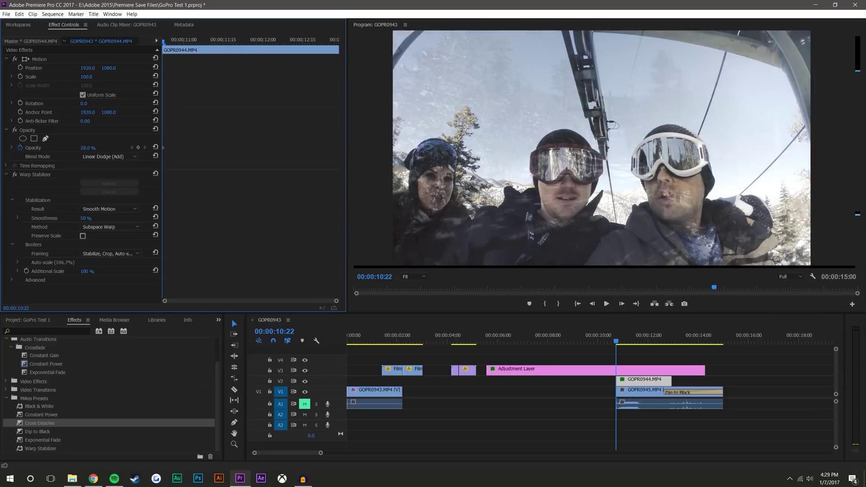
{"action": "left_click_drag", "start_coordinate": [618, 339], "coordinate": [666, 343]}
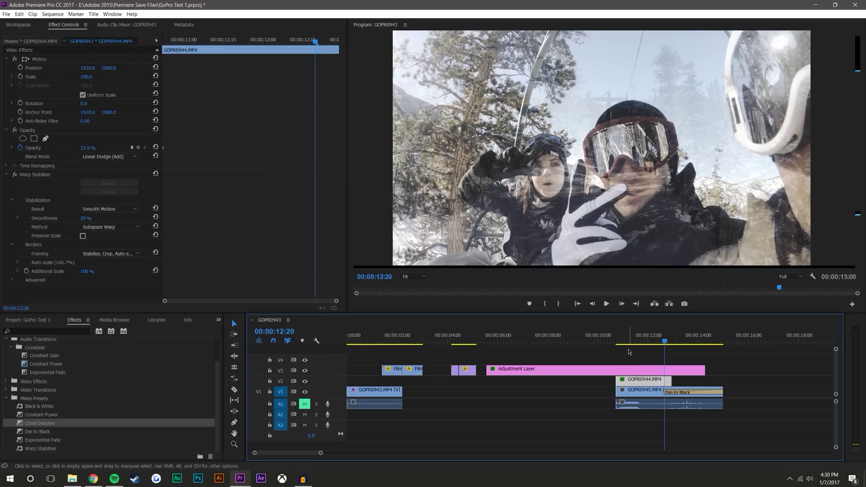
{"action": "key", "text": "Return"}
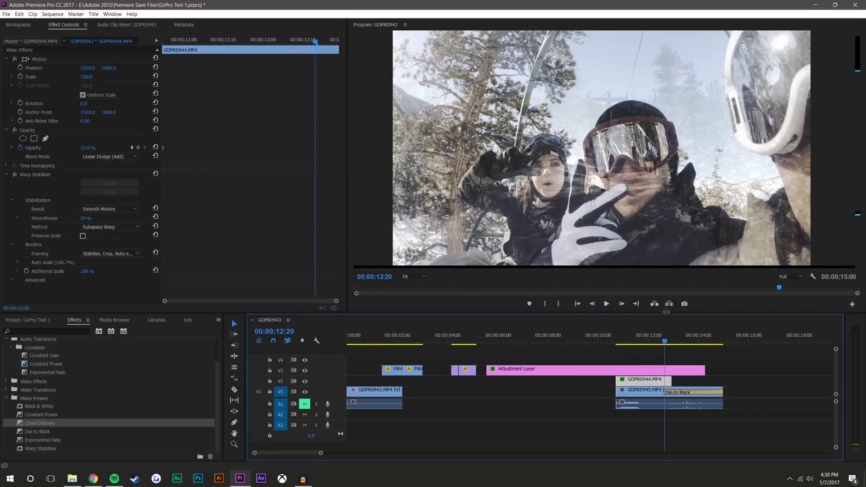